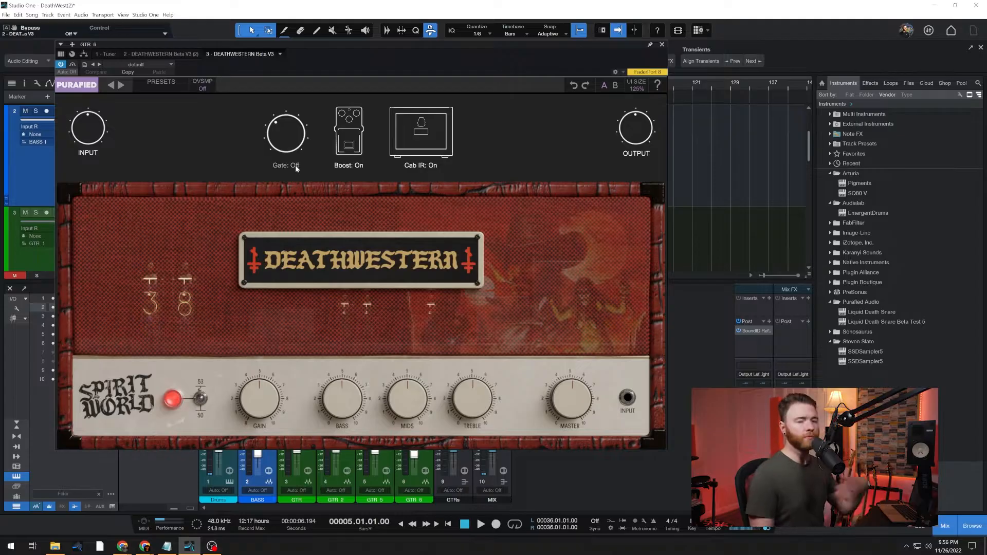
- Try the amp's Gate, Boost and Cab IR on/off controls and flip its 53/50 channel switch both ways
left_click(295, 165)
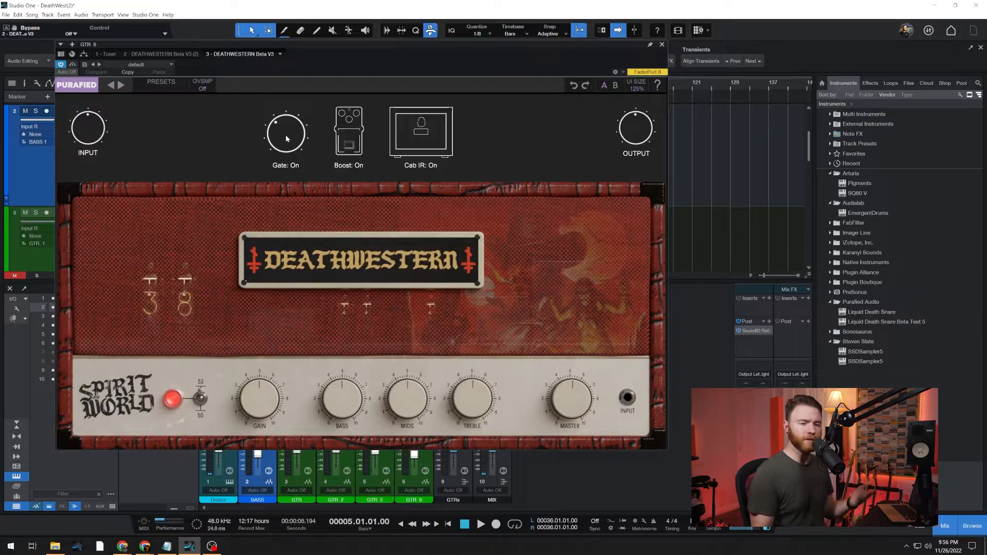
left_click(346, 148)
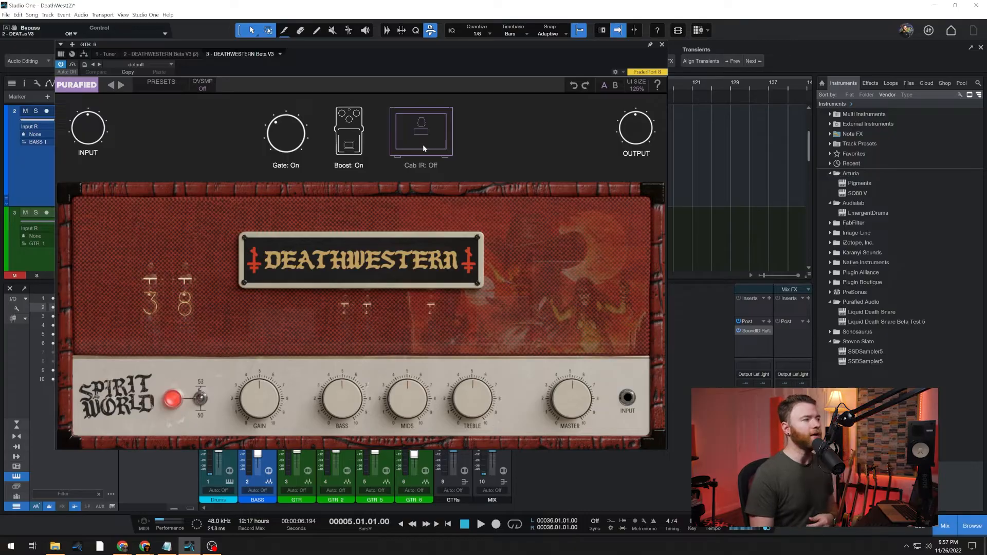
left_click(441, 137)
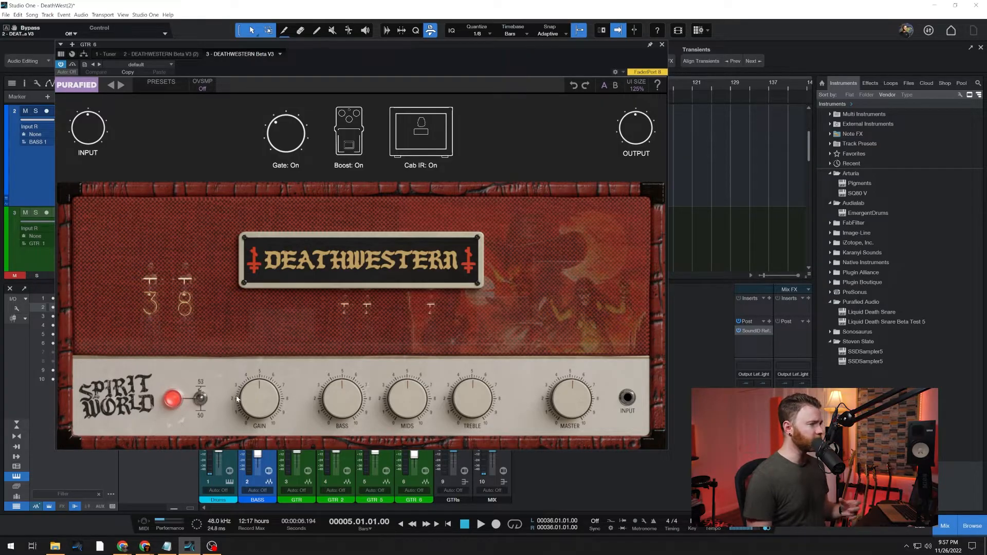
left_click(195, 403)
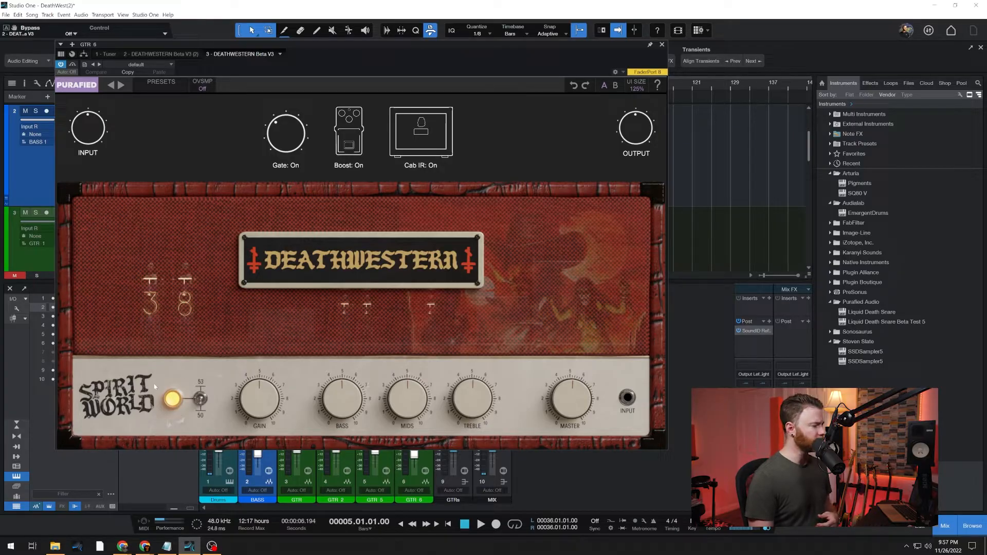
left_click(201, 400)
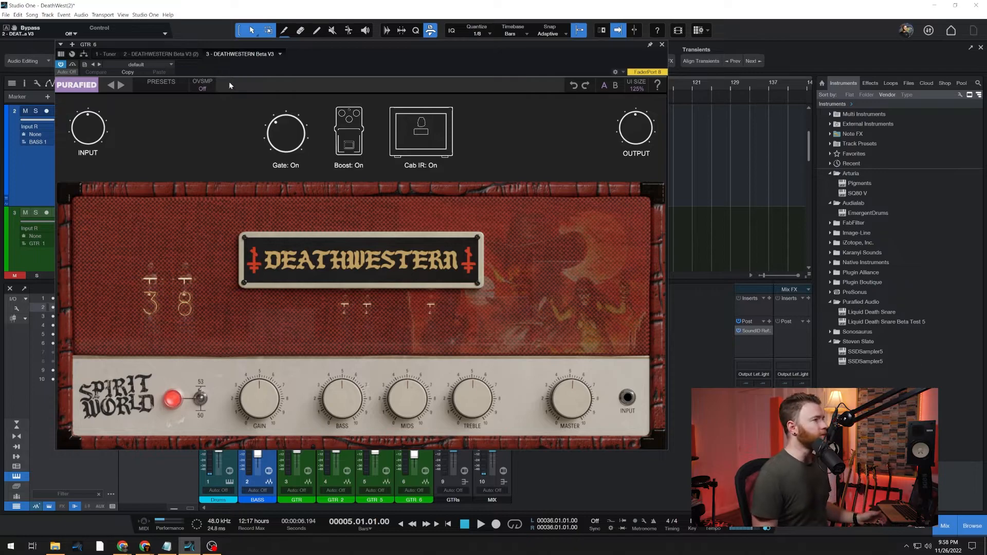
- Remove the third insert, the duplicate DEATHWESTERN Beta V3, from the GTR 6 channel and close the plug-in window
left_click(279, 54)
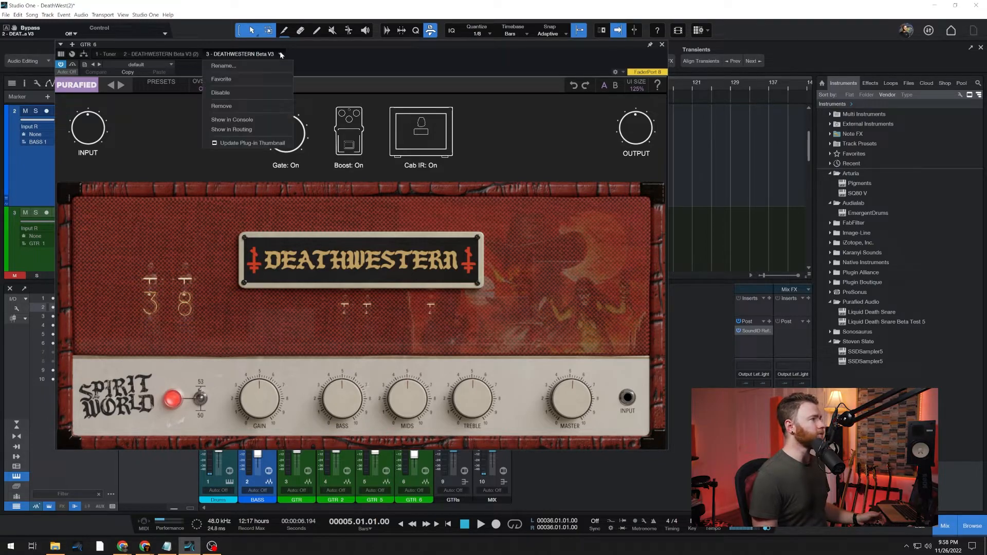
left_click(254, 106)
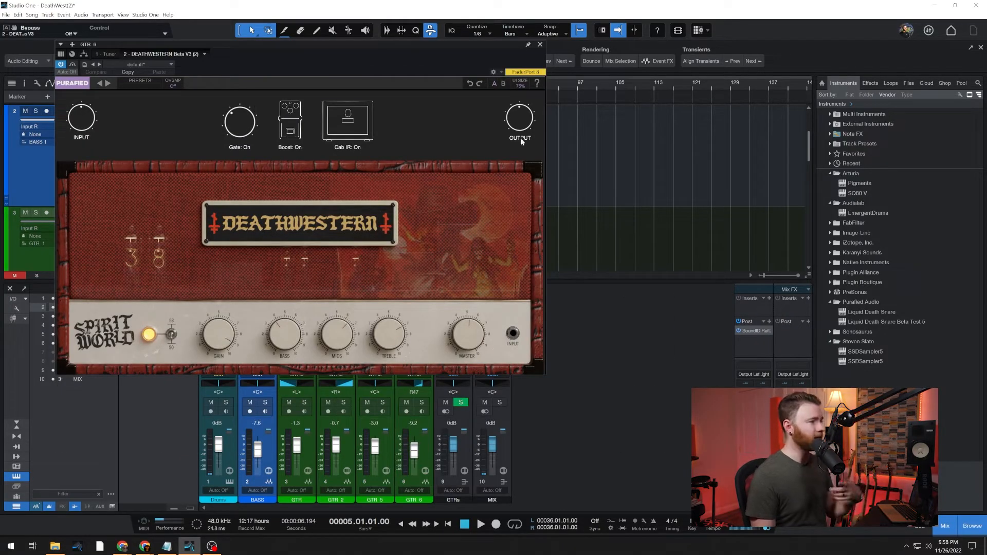
left_click(541, 44)
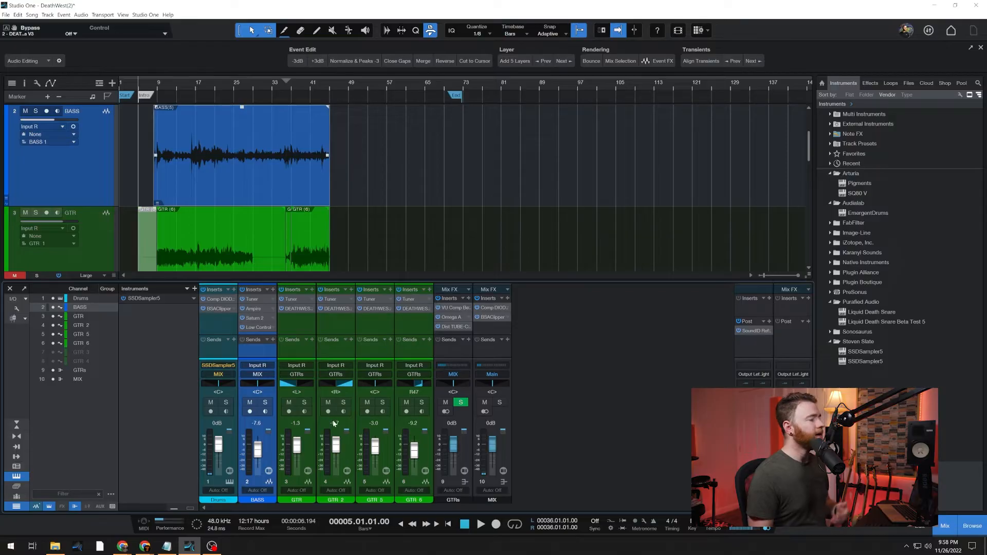
- Select the four guitar channels in the mixer, narrowing the selection to GTR and GTR 2
left_click(312, 437)
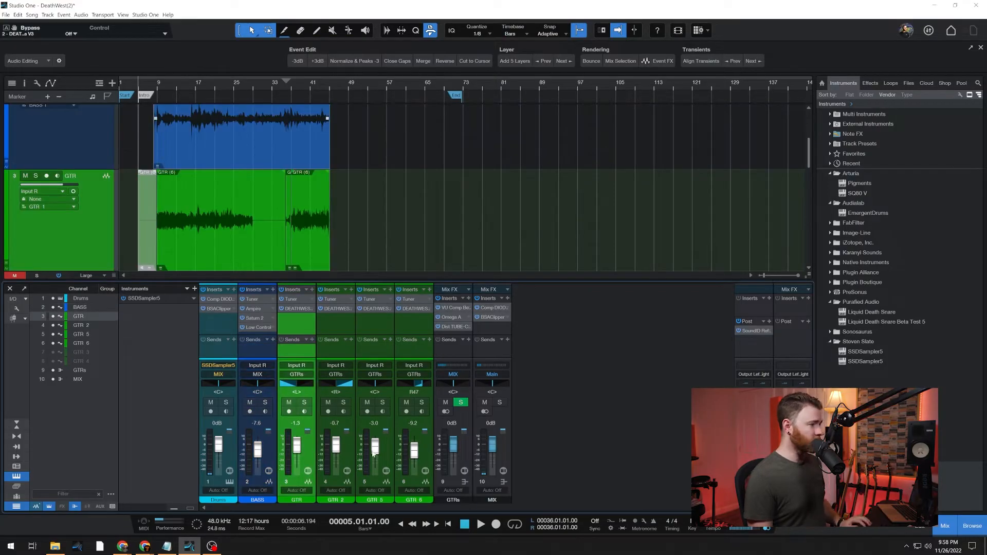
left_click(432, 454, "shift")
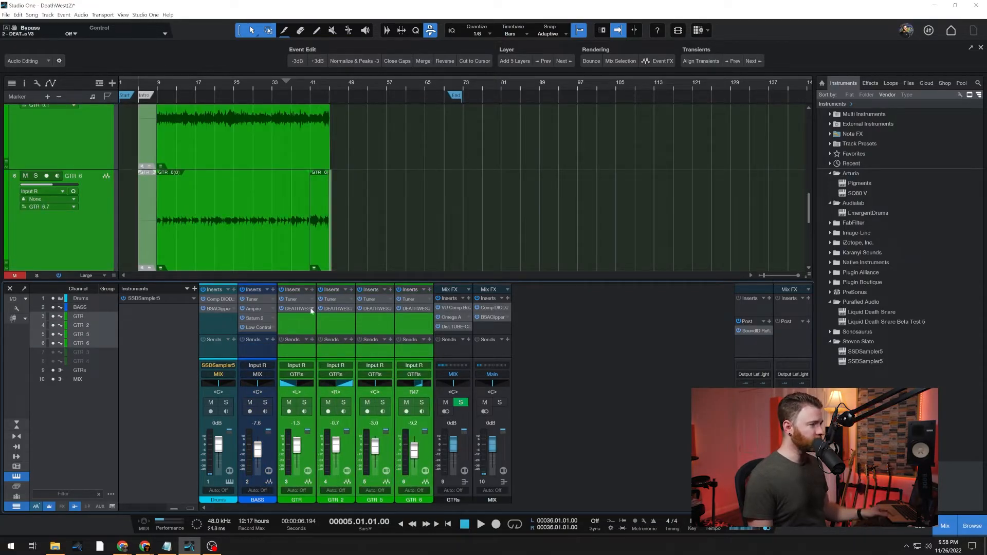
left_click(298, 332)
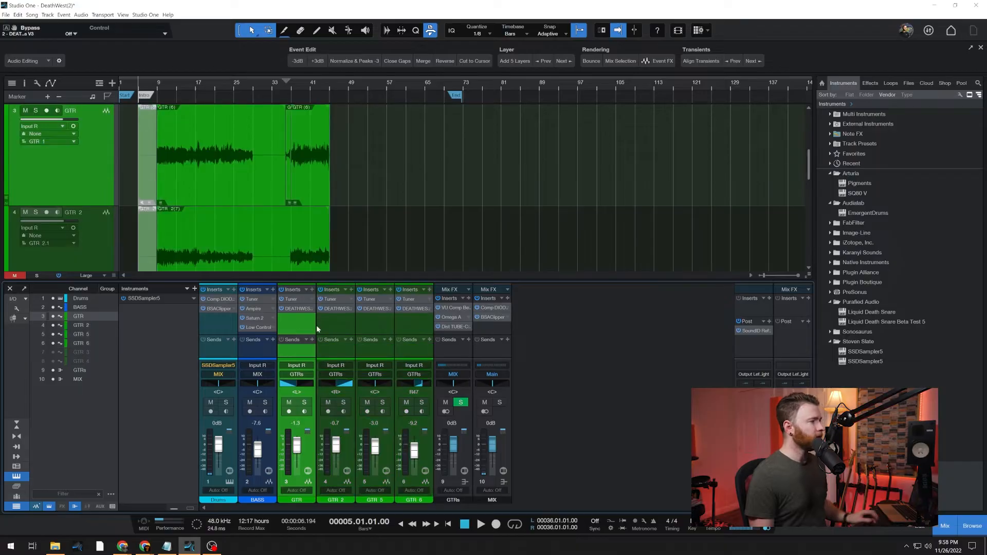
left_click(336, 322, "shift")
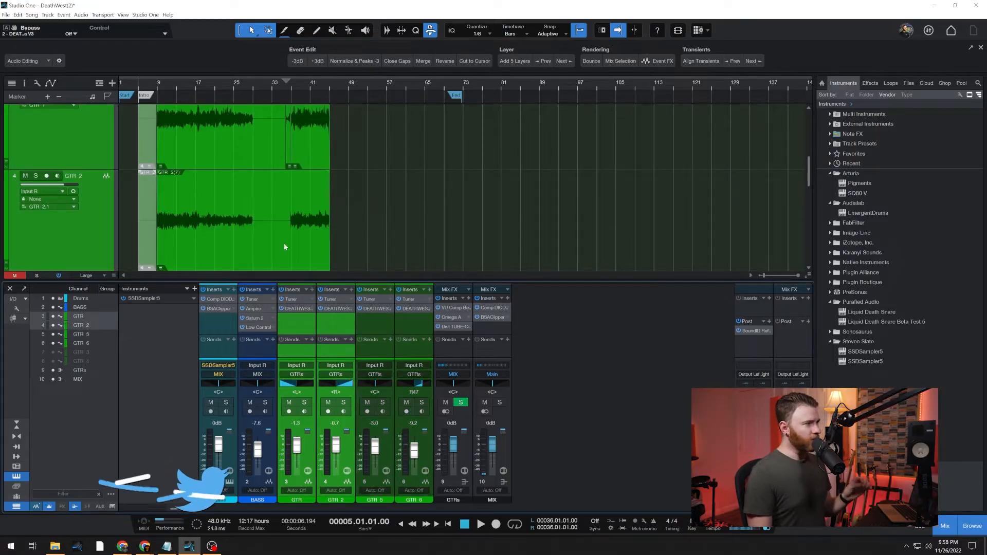
- Examine the DEATHWESTERN amp settings on the GTR and GTR 2 channels
left_click(300, 309)
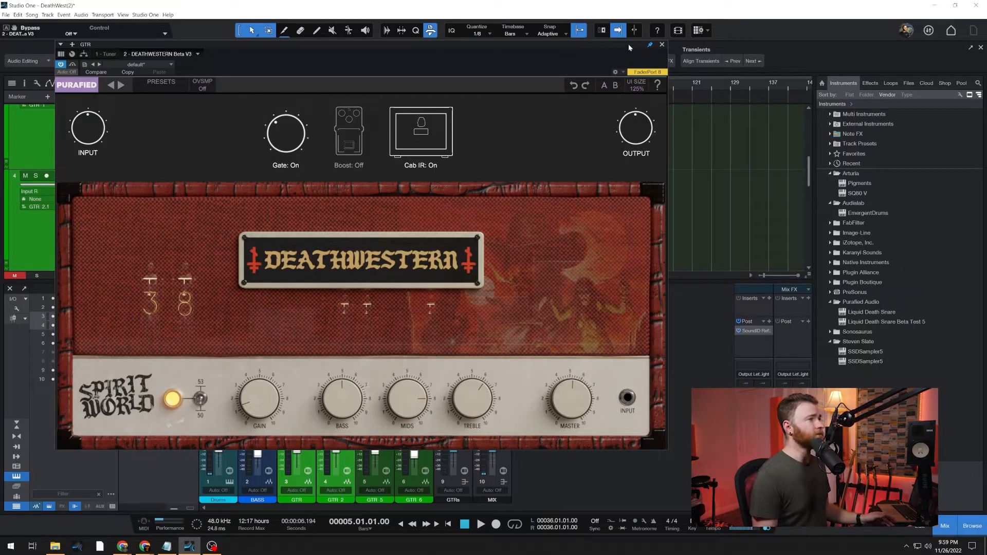
left_click(662, 44)
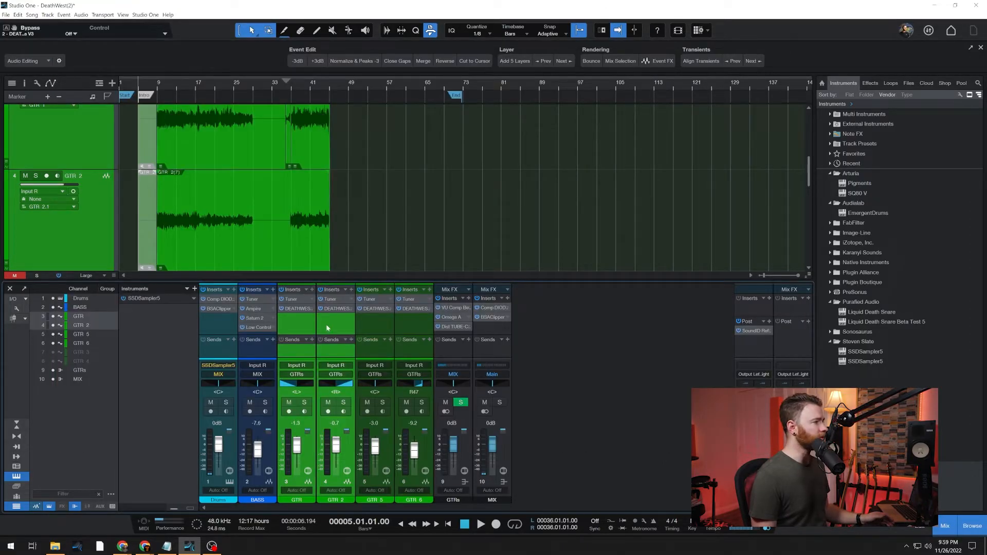
double_click(332, 310)
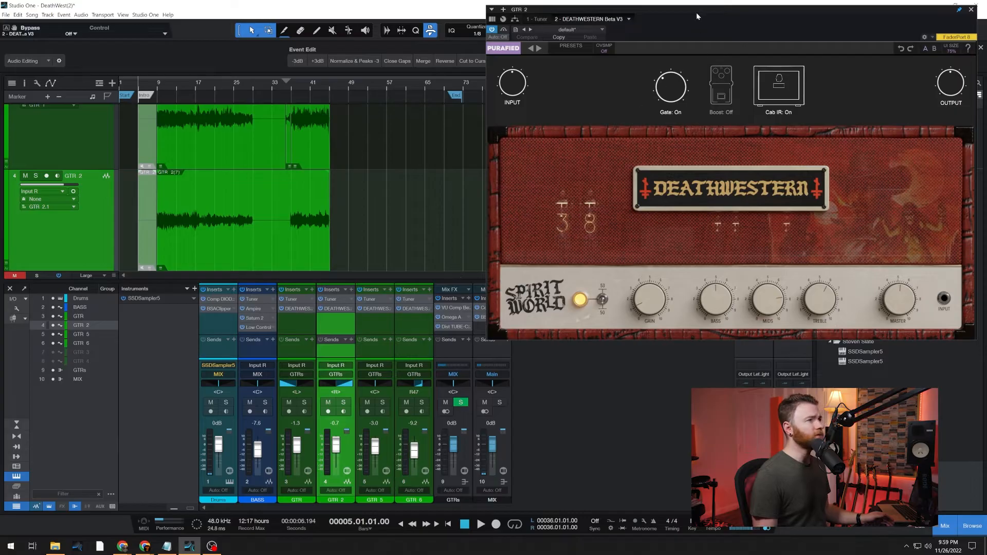
left_click_drag(696, 12, 528, 49)
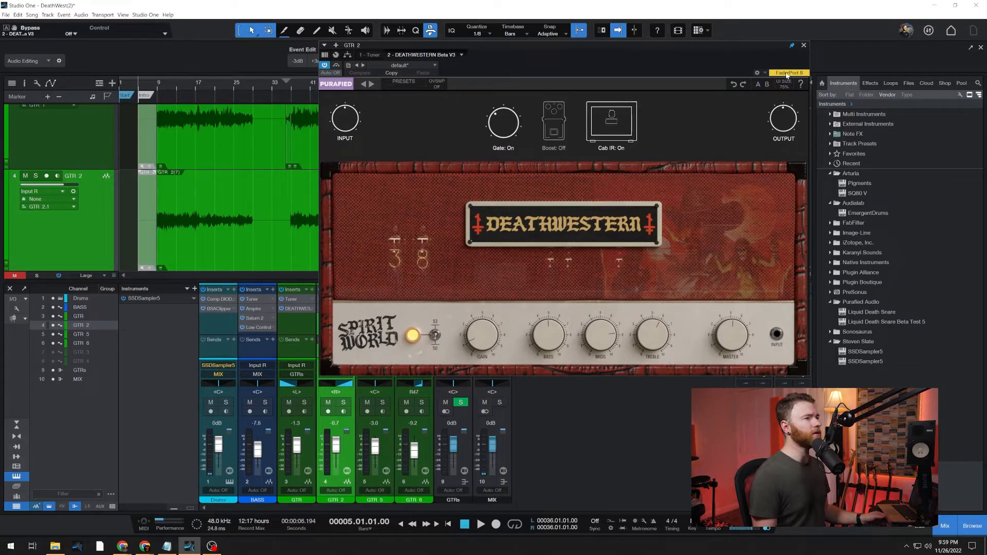
left_click(803, 46)
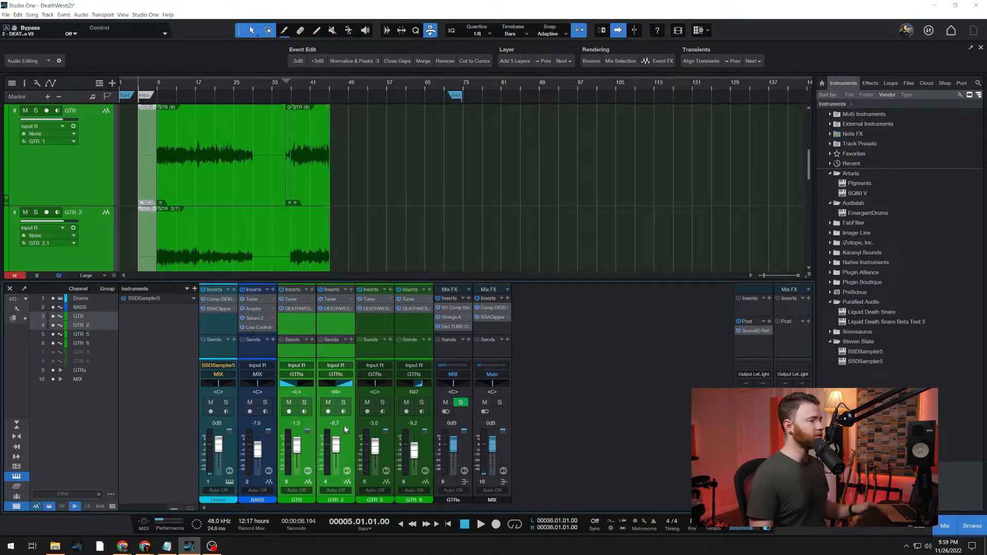
- Bypass DEATHWESTERN on GTR and GTR 2 and play back the two soloed guitars dry
left_click(282, 308)
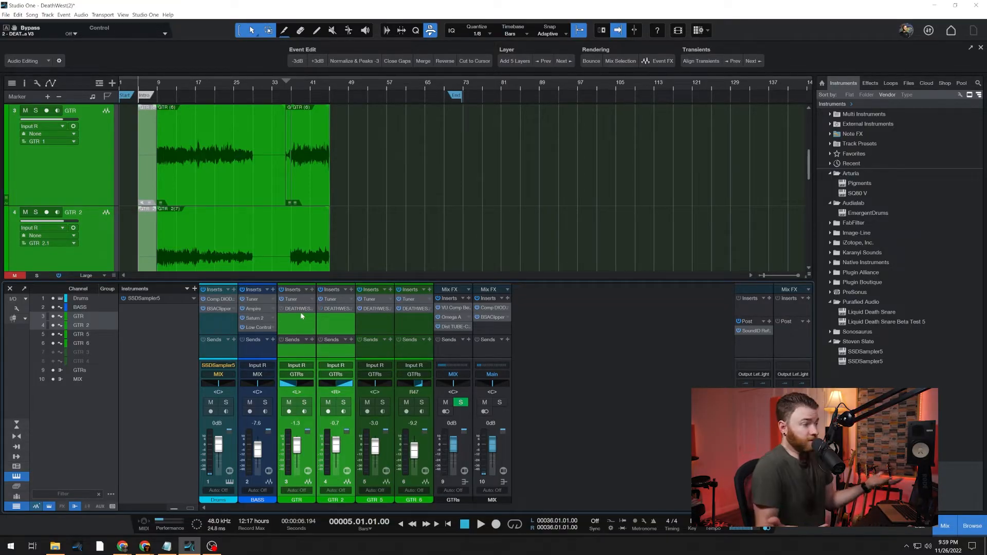
left_click(187, 194)
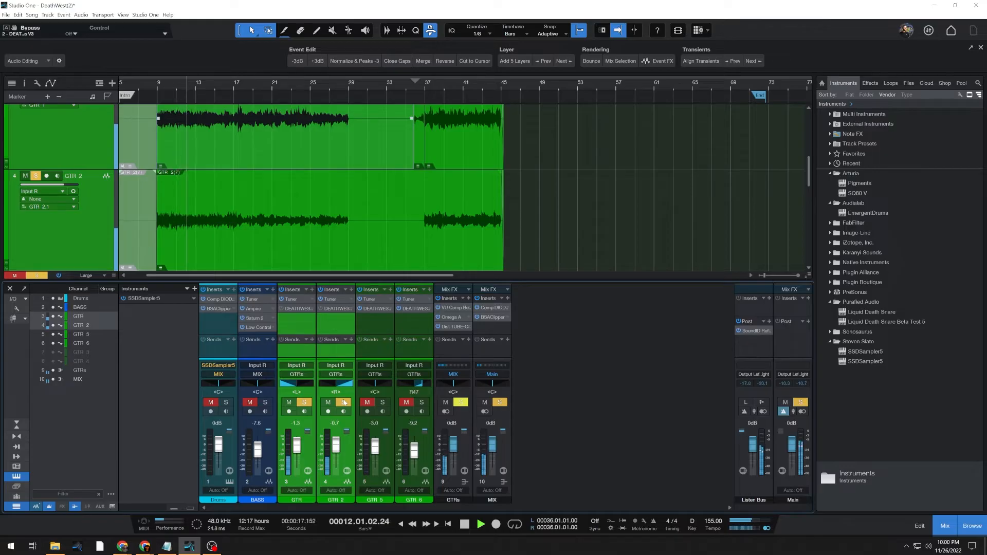
key("space")
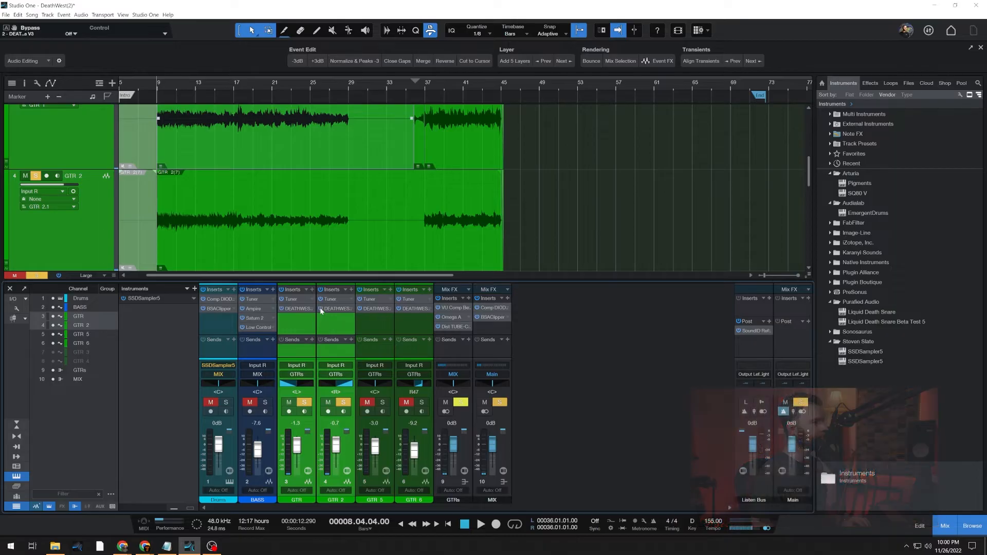
- Play back the soloed GTR and GTR 2 with DEATHWESTERN active, stop playback and clear their solo
key("space")
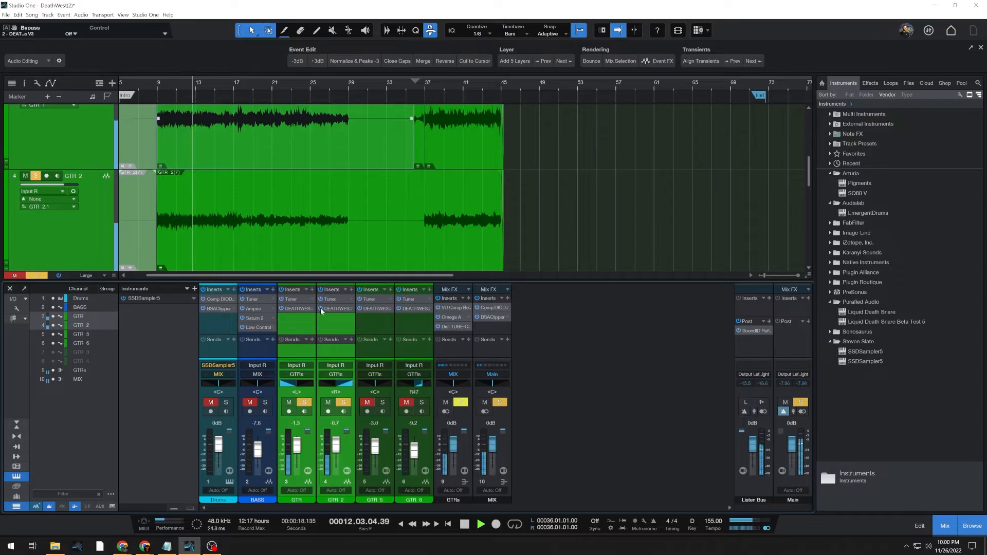
key("space")
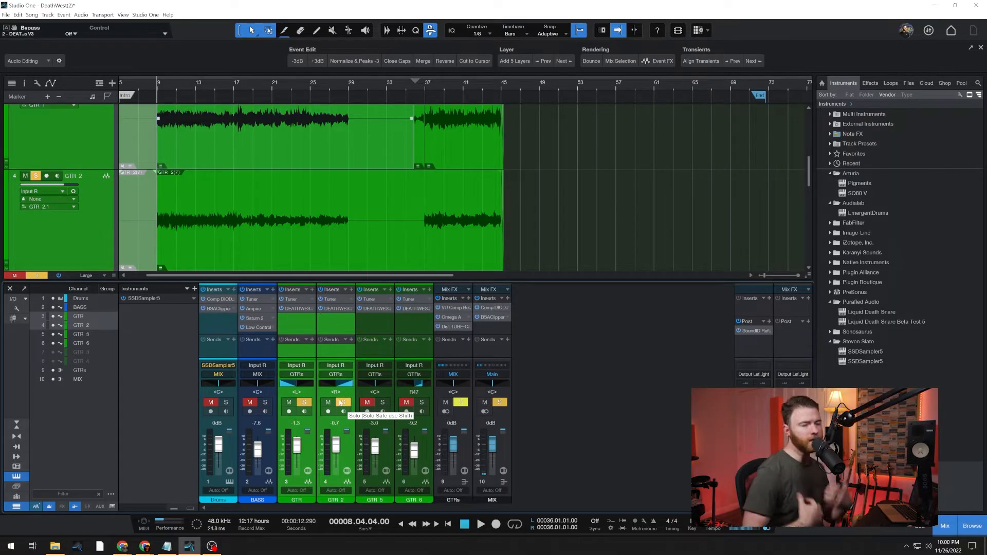
left_click(342, 402)
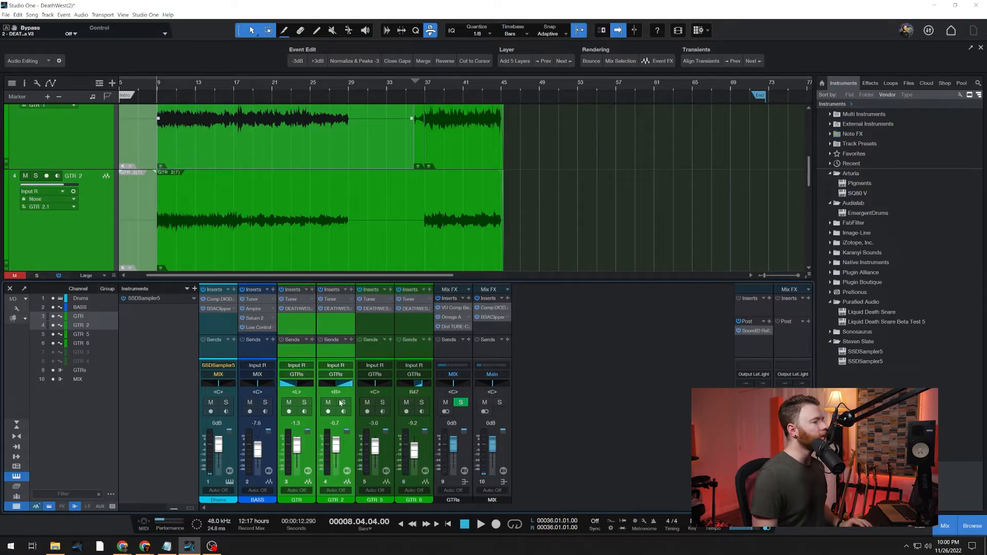
left_click(350, 453)
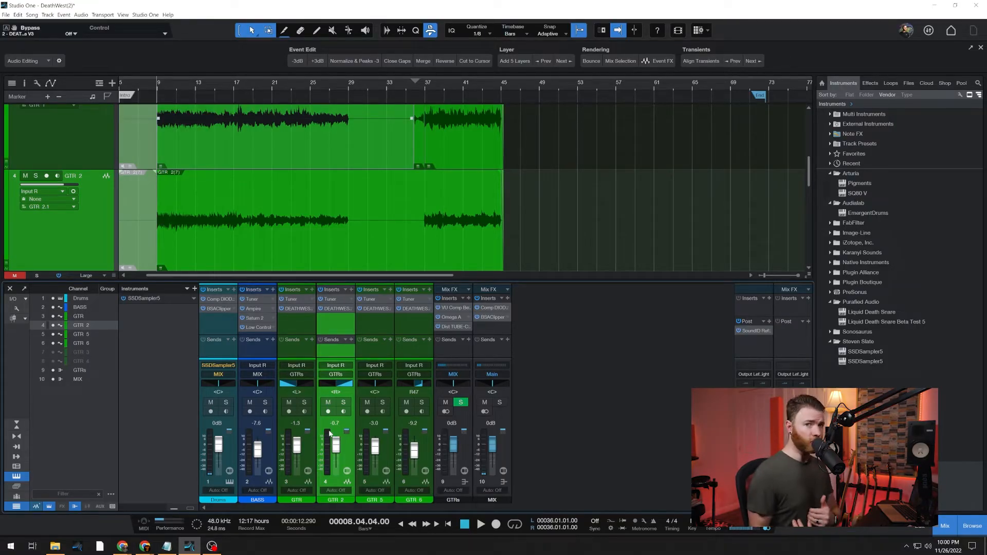
left_click(289, 485)
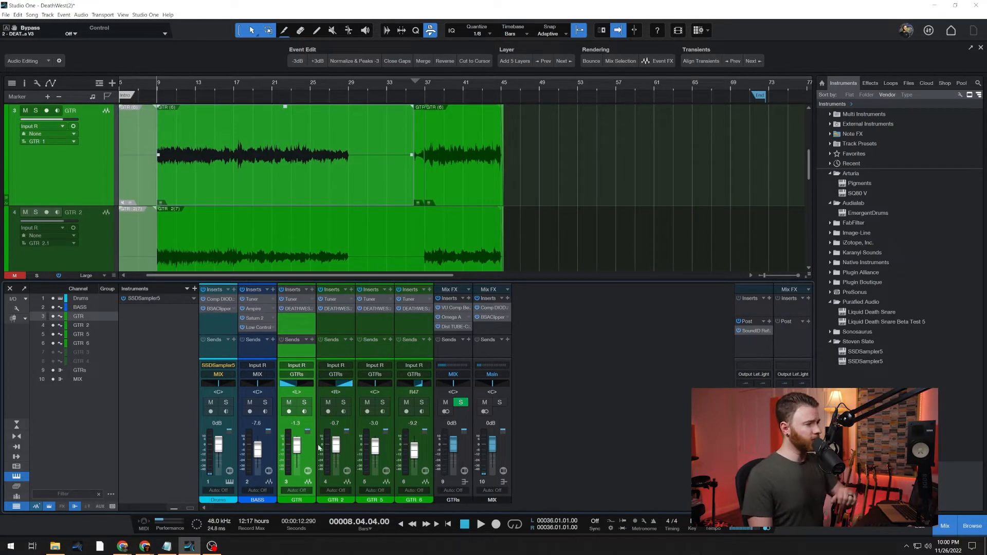
left_click(346, 451)
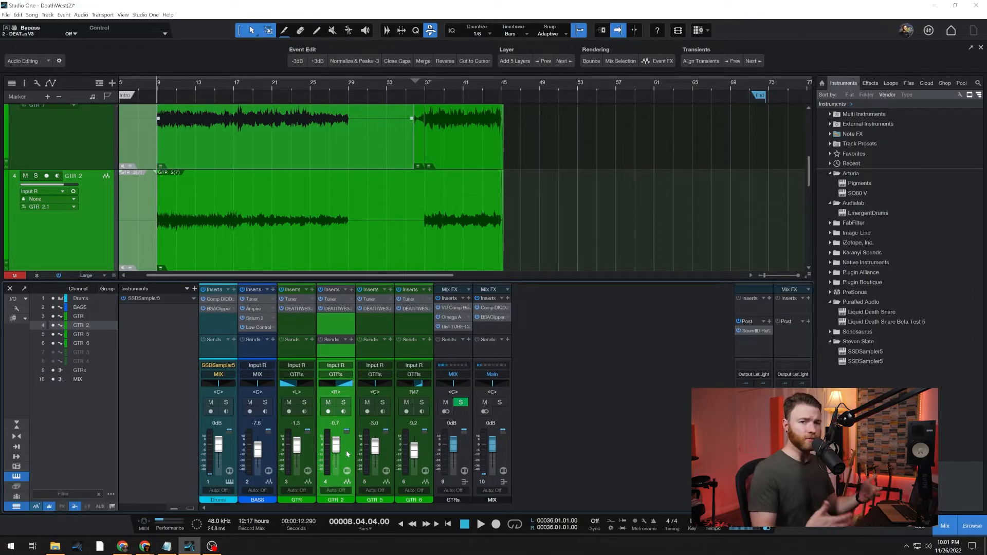
- Solo GTR 5, open its DEATHWESTERN insert and compare playback with the plug-in bypassed and active
left_click(389, 459)
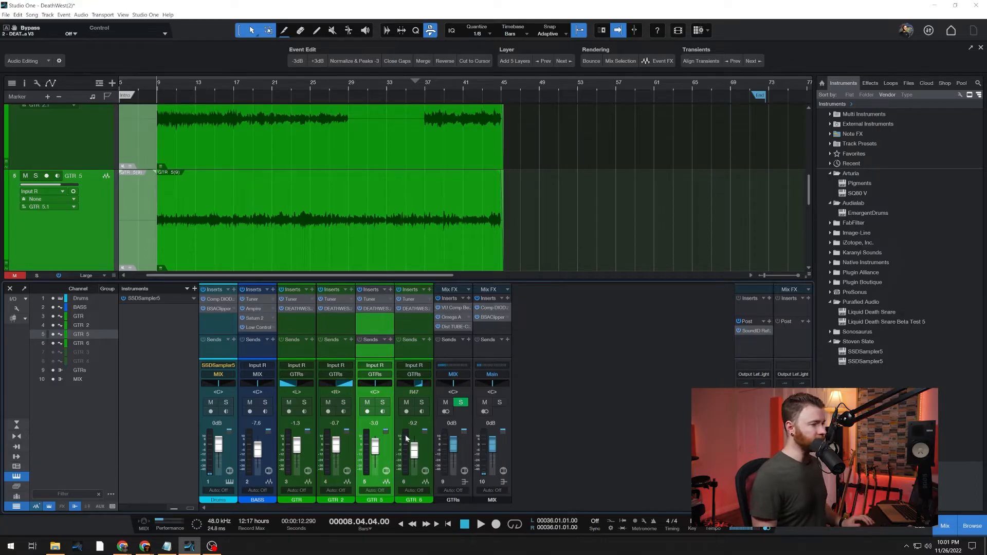
left_click(382, 403)
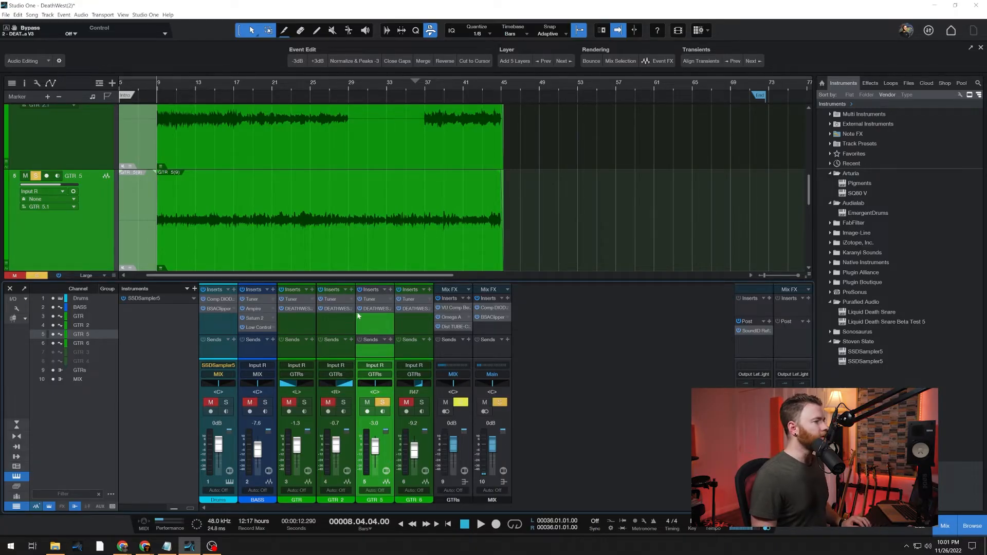
left_click(373, 309)
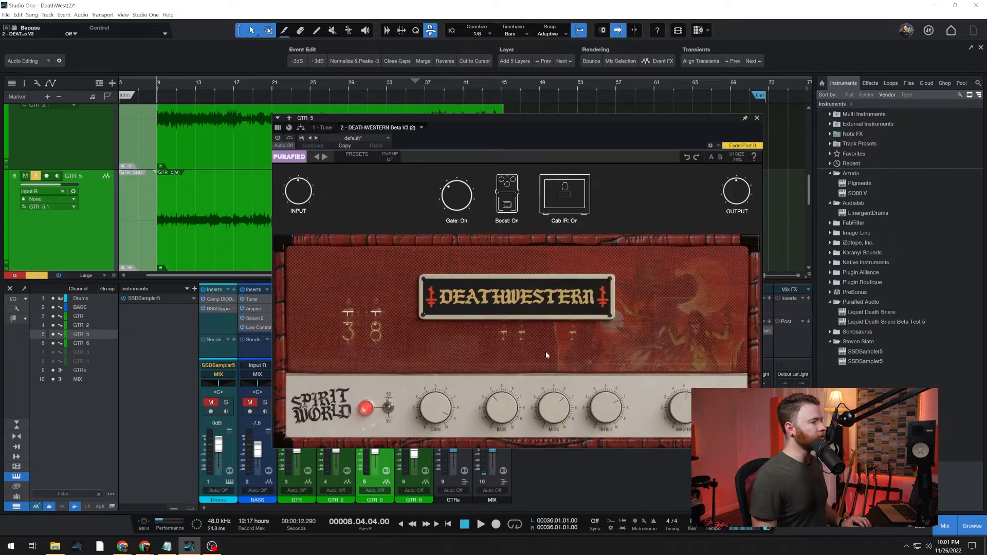
left_click_drag(498, 115, 562, 61)
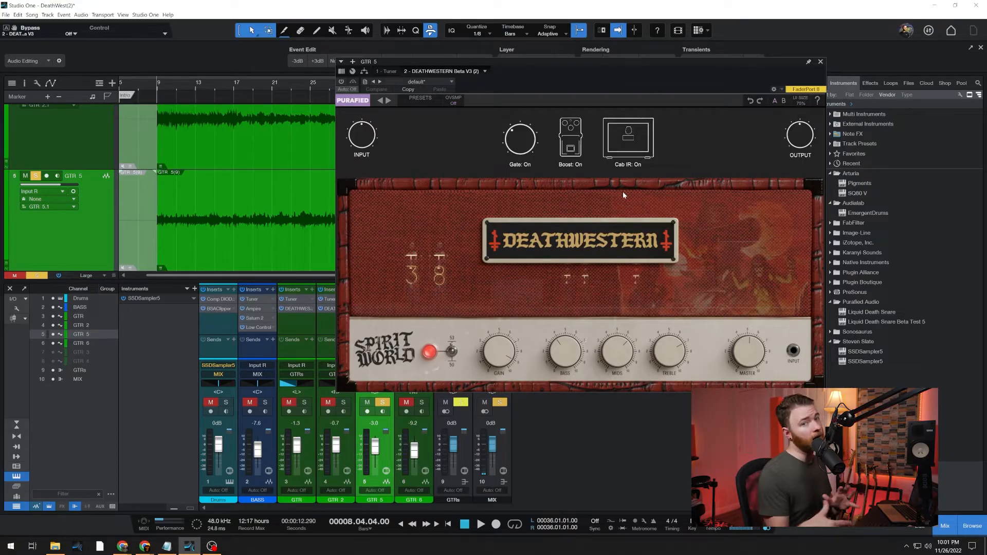
key("space")
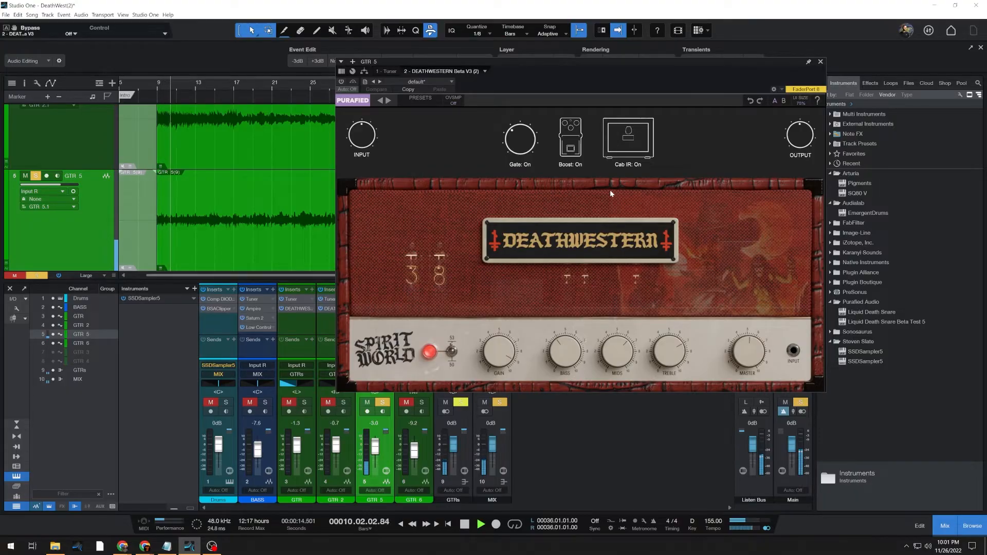
left_click(342, 83)
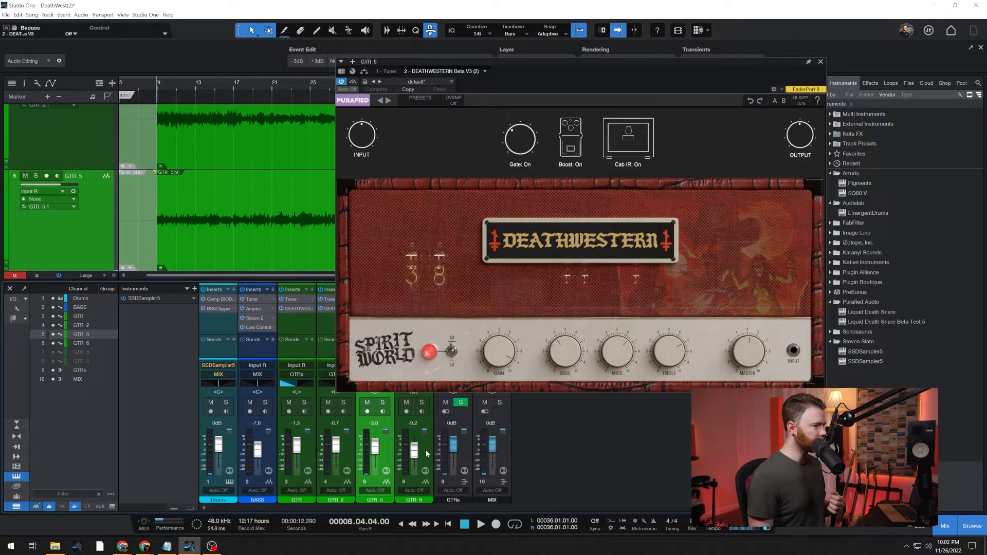
- Solo the GTR 6 channel and close the GTR 5 plug-in window
left_click(426, 453)
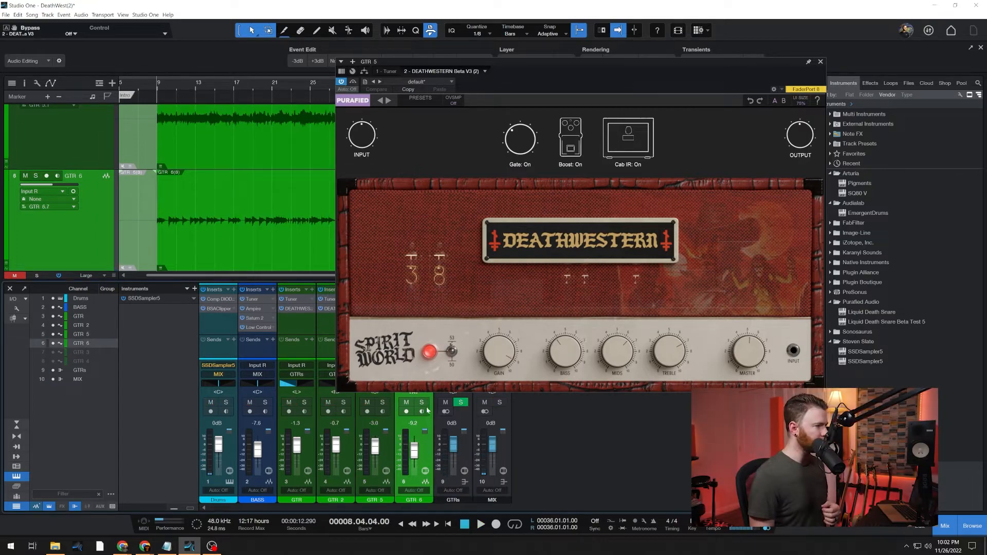
left_click(422, 402)
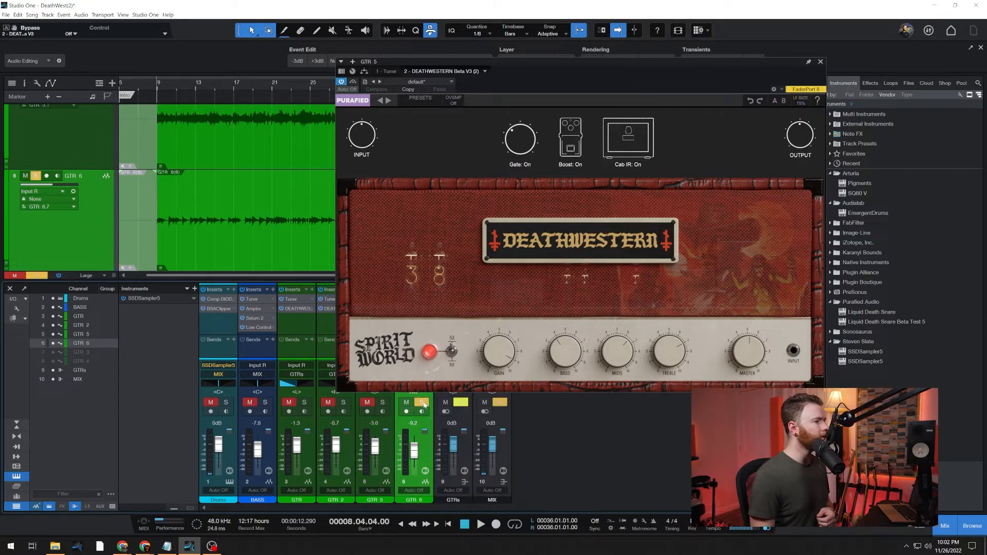
left_click(821, 63)
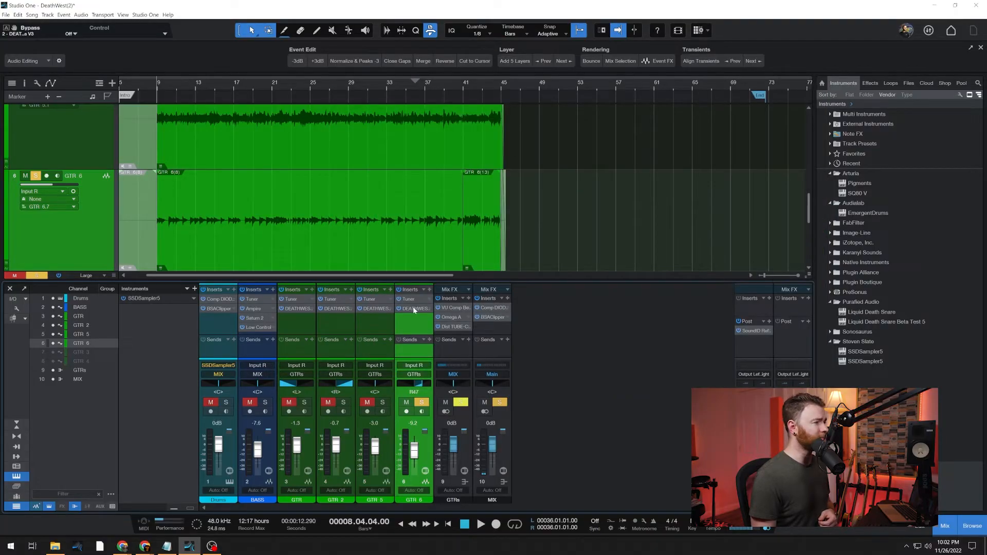
- View the DEATHWESTERN insert on GTR 6, compare the soloed track's playback with it bypassed and active, and clear the solo
left_click(414, 309)
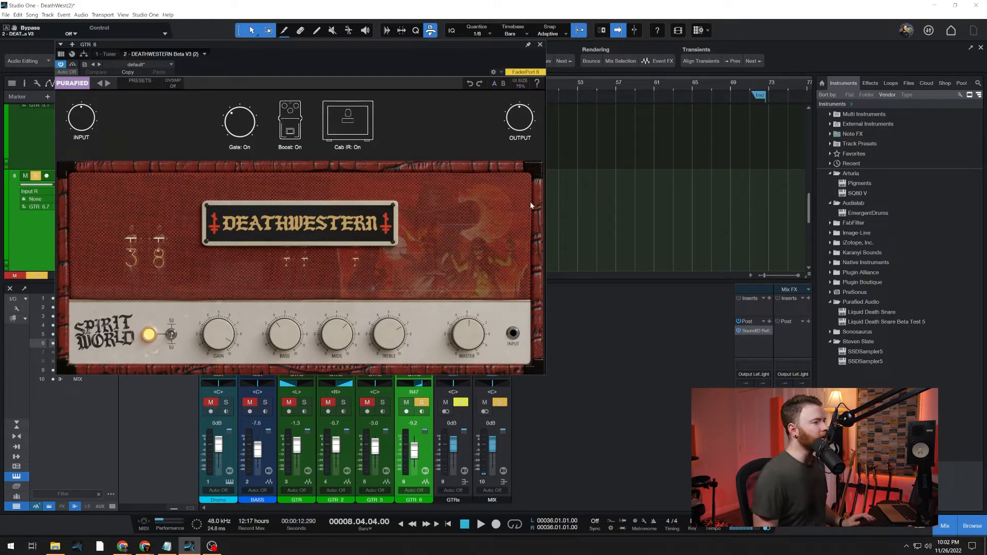
left_click(541, 45)
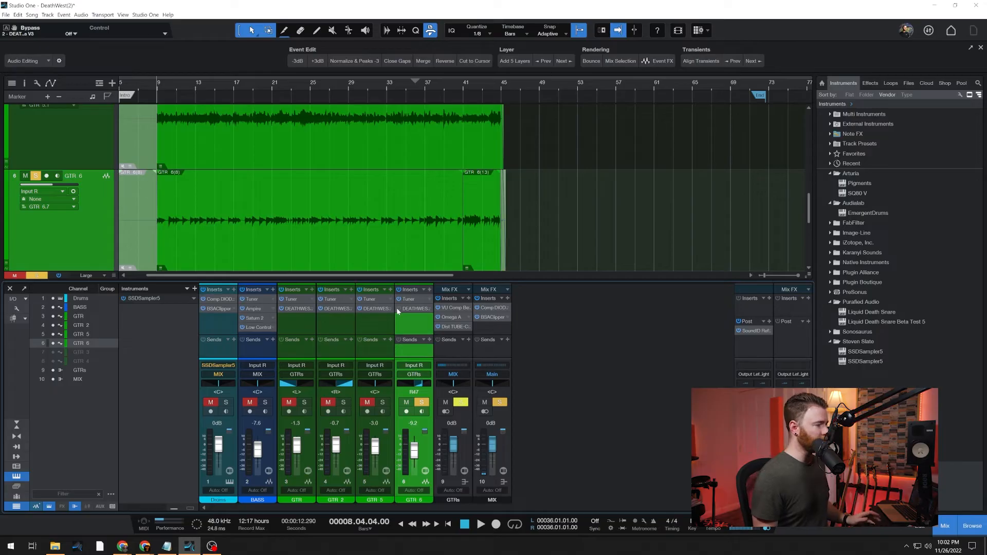
key("space")
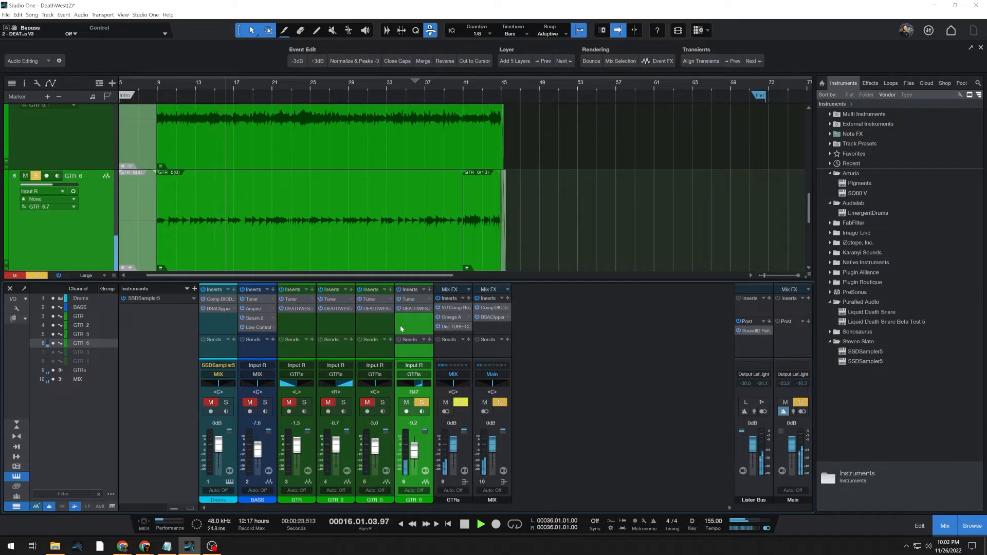
key("space")
left_click(422, 402)
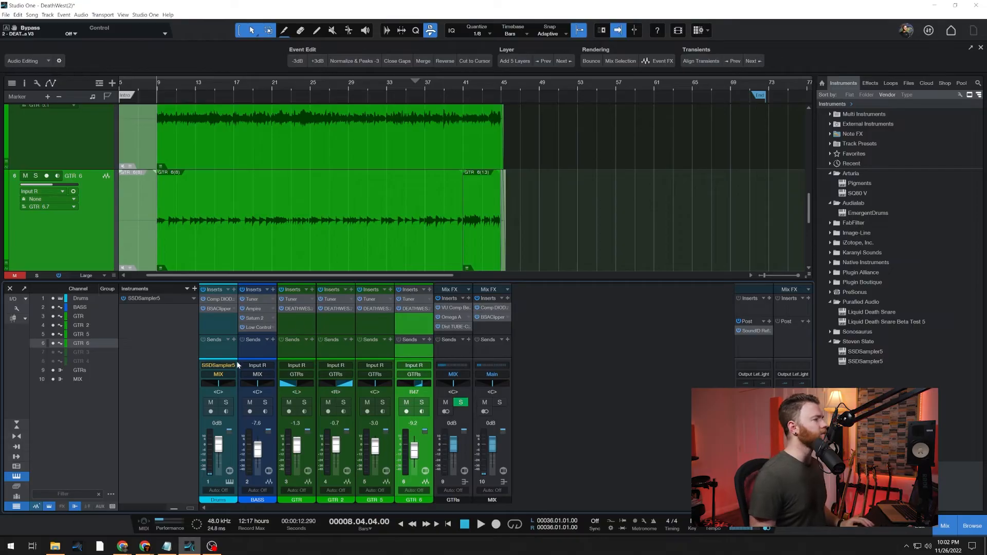
- Open the Ampire insert on the BASS channel to view its amp and pedal settings, and close it
left_click(257, 352)
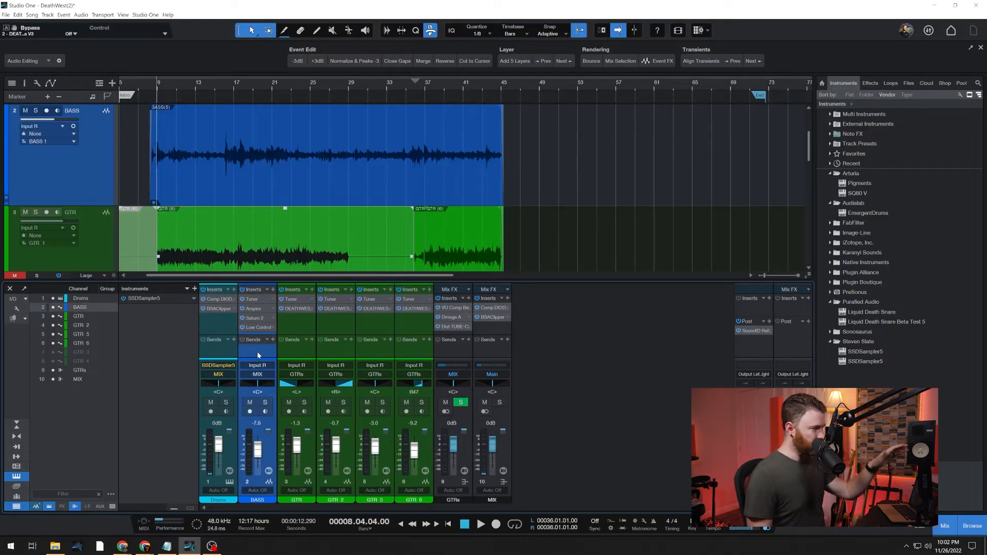
left_click(251, 310)
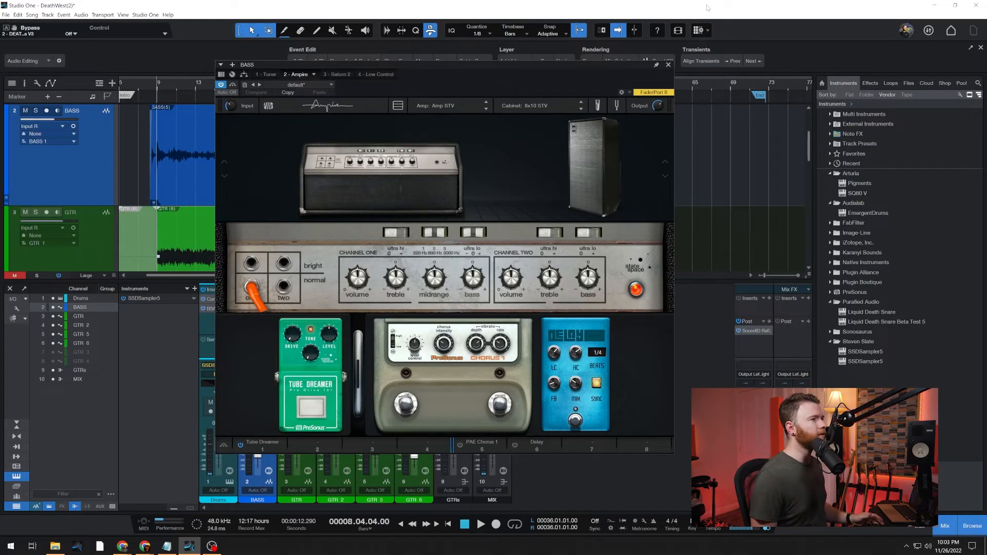
left_click(668, 65)
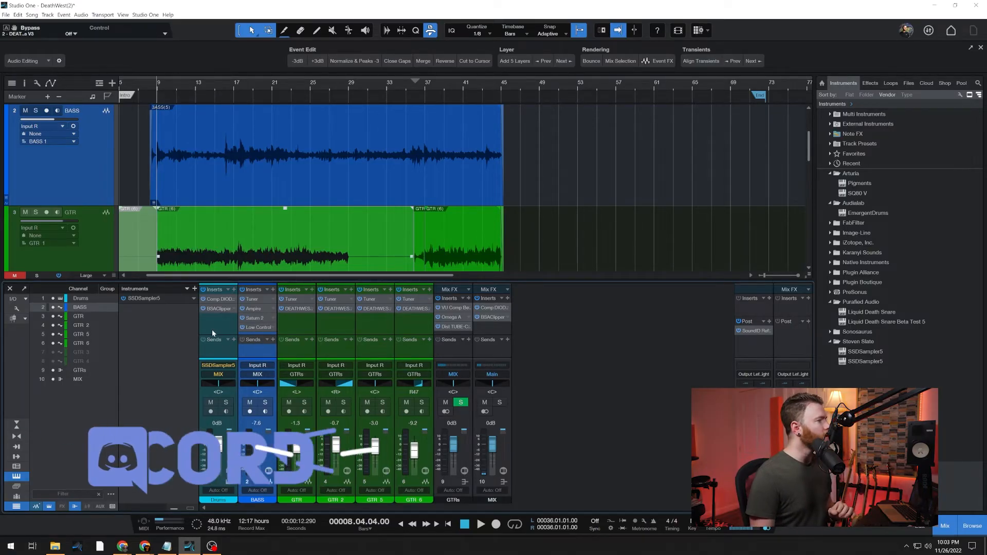
- Select the Drums channel, followed by the four guitar channels from GTR to GTR 6
left_click(226, 323)
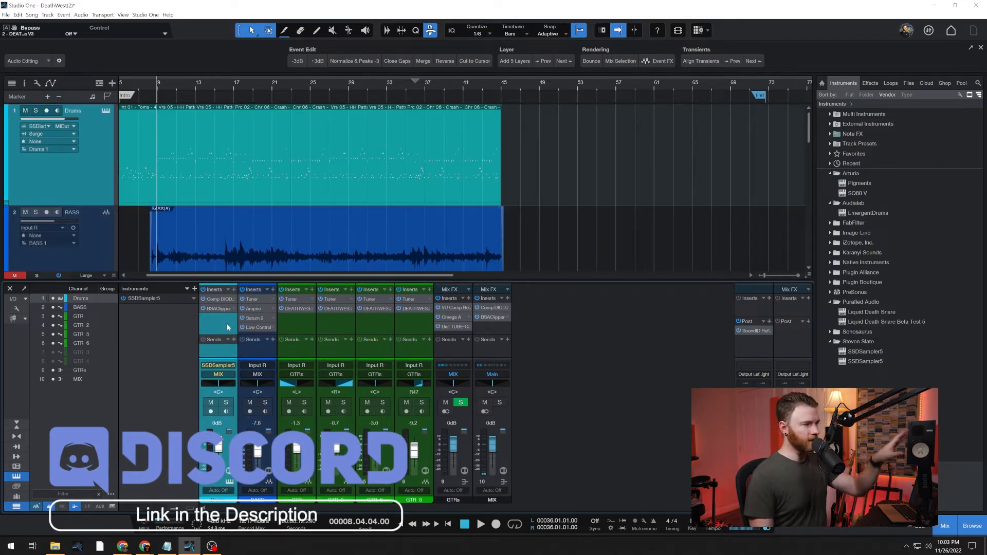
left_click(286, 326)
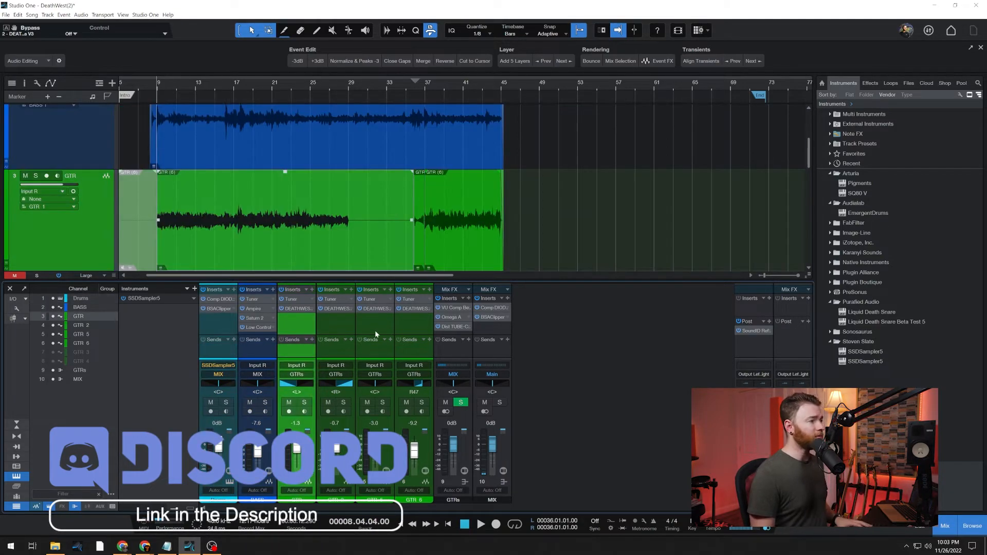
left_click(406, 327, "shift")
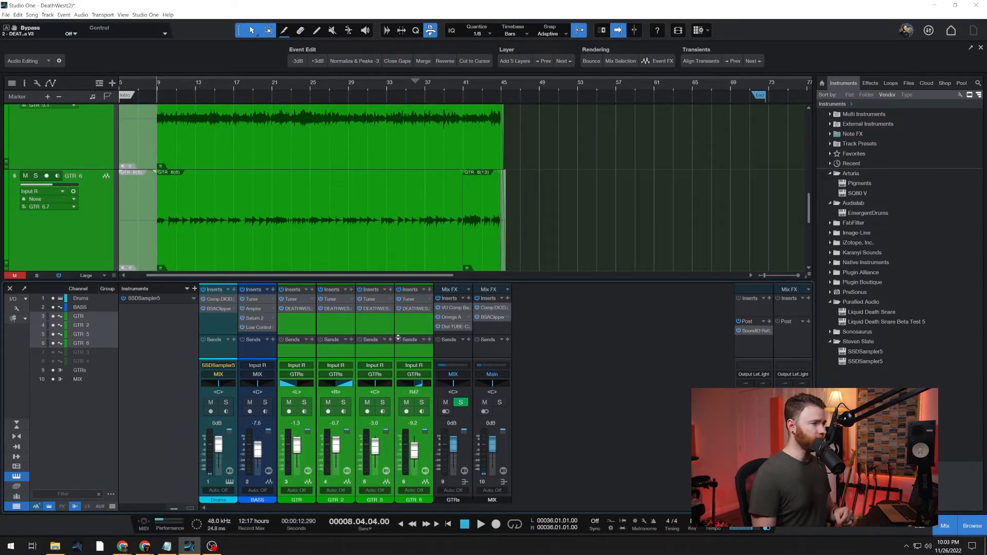
- Open the VU Comp insert on the GTRs bus to view its settings, and close the plug-in window
left_click(451, 356)
left_click(445, 308)
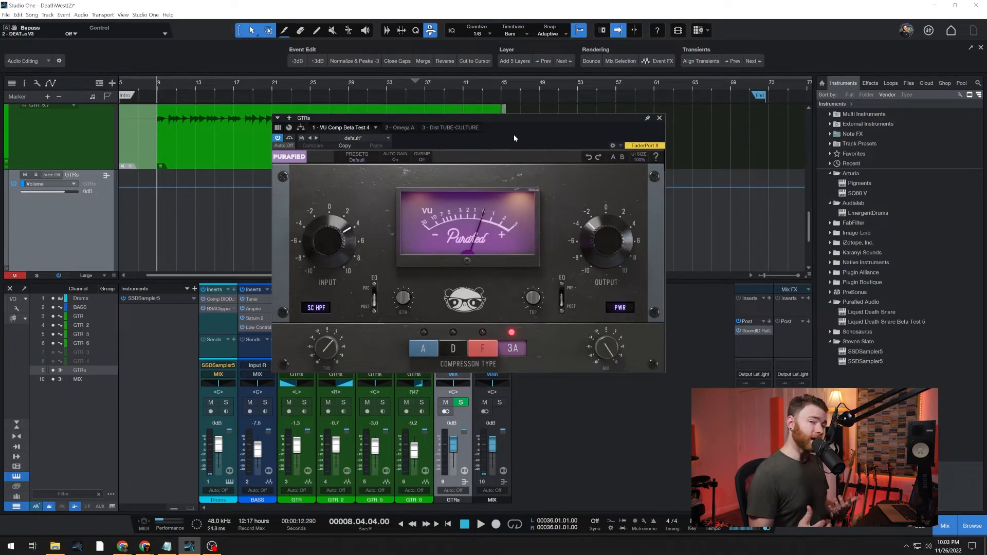
left_click(659, 119)
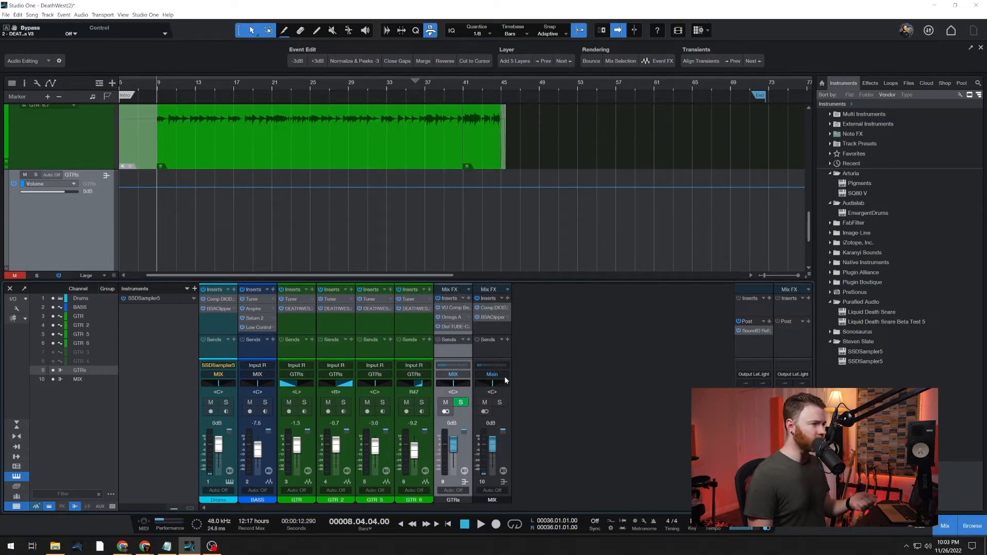
- Solo the channels GTR to GTR 6 and compare their playback with the GTRs bus inserts bypassed and active
left_click(400, 330)
left_click(302, 330, "shift")
key("s")
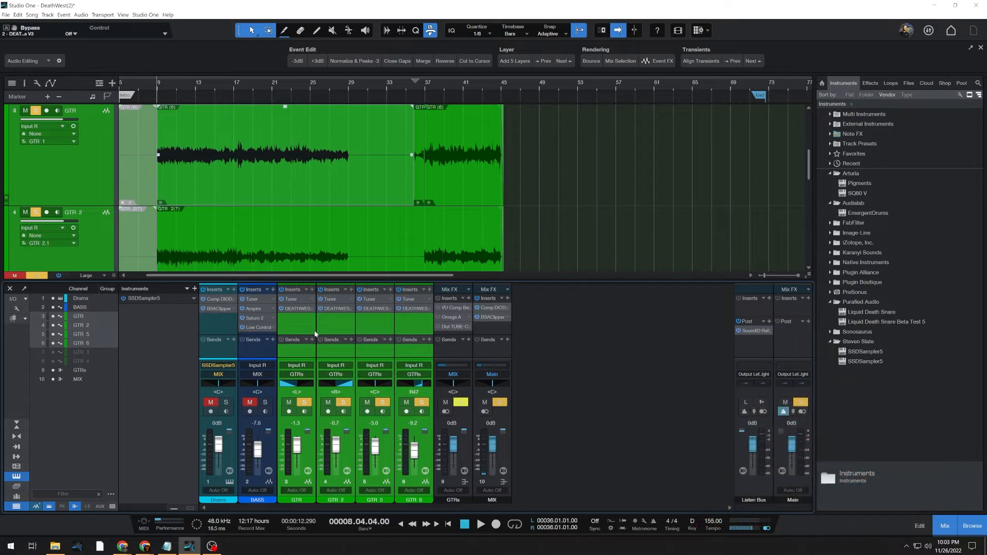
key("space")
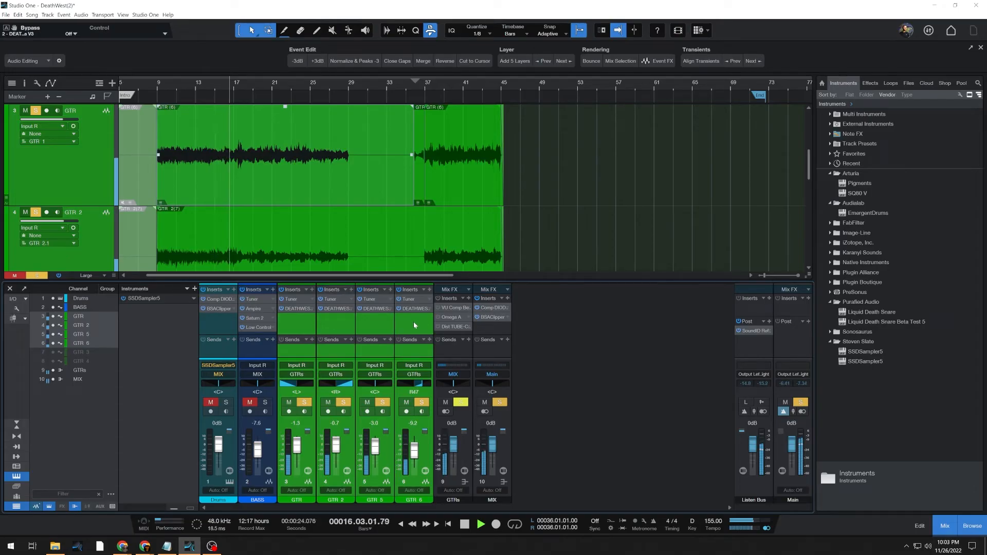
key("space")
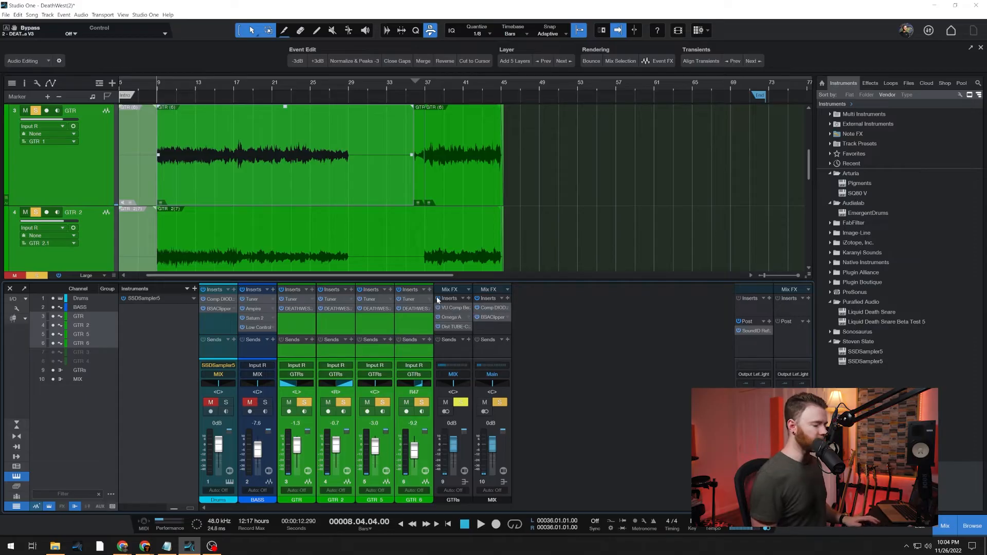
key("space")
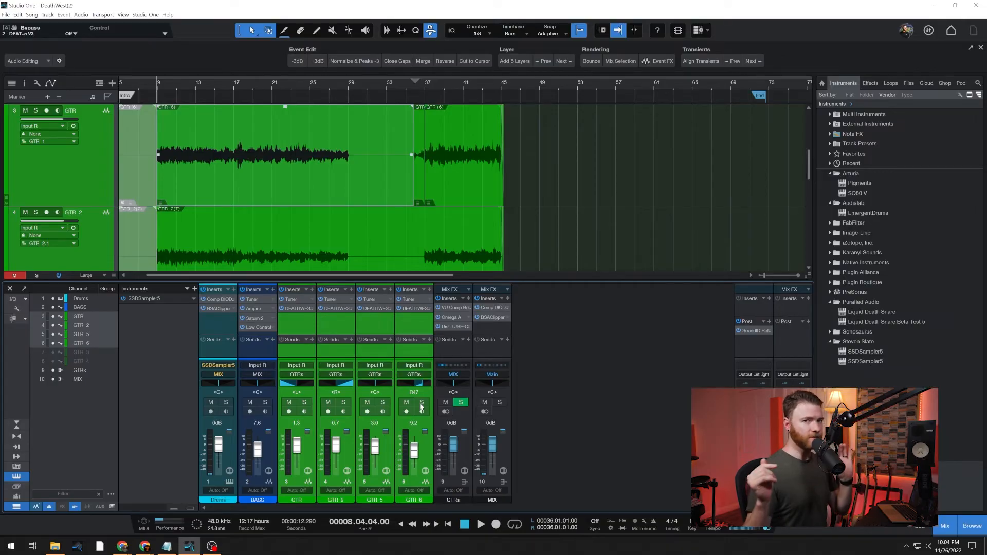
- Select the GTRs and MIX buses and look through the arrangement's guitar tracks while the full mix plays
left_click(465, 450)
left_click(507, 445)
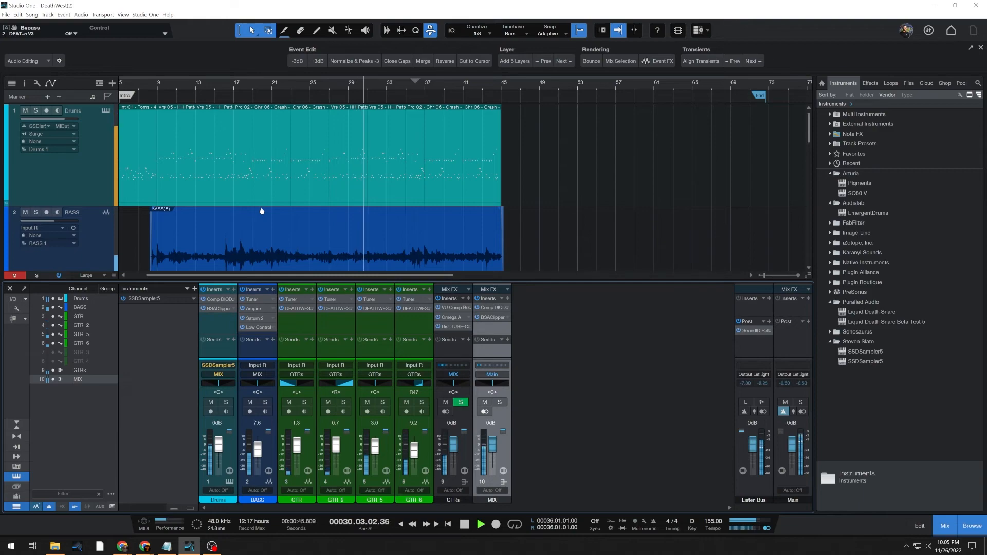
scroll(261, 211, "down", 4)
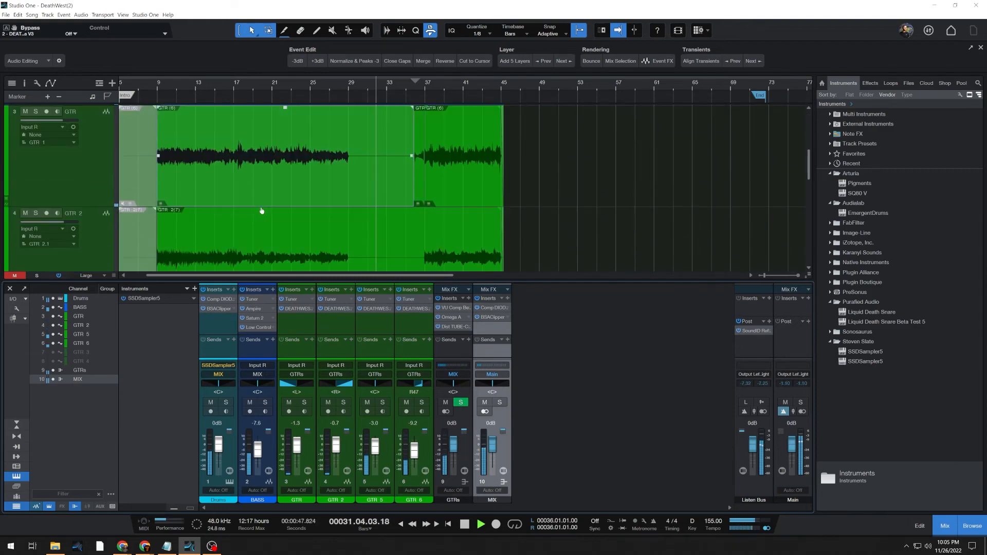
scroll(261, 211, "down", 4)
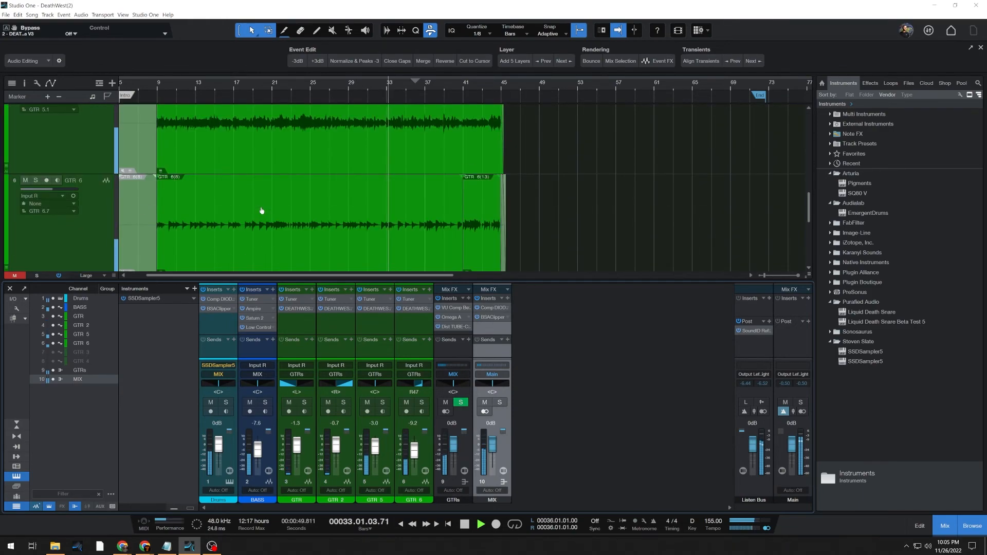
scroll(261, 211, "up", 1)
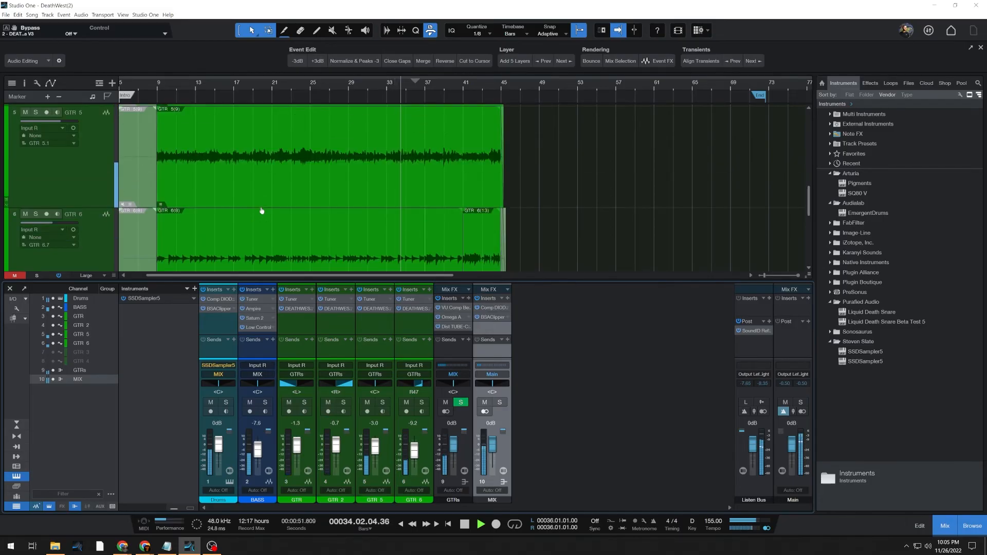
scroll(262, 211, "up", 5)
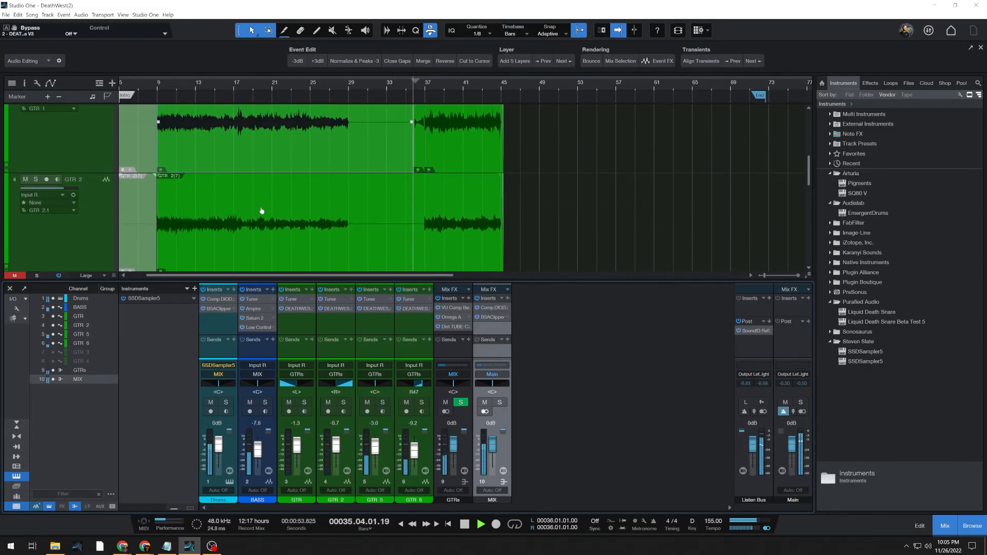